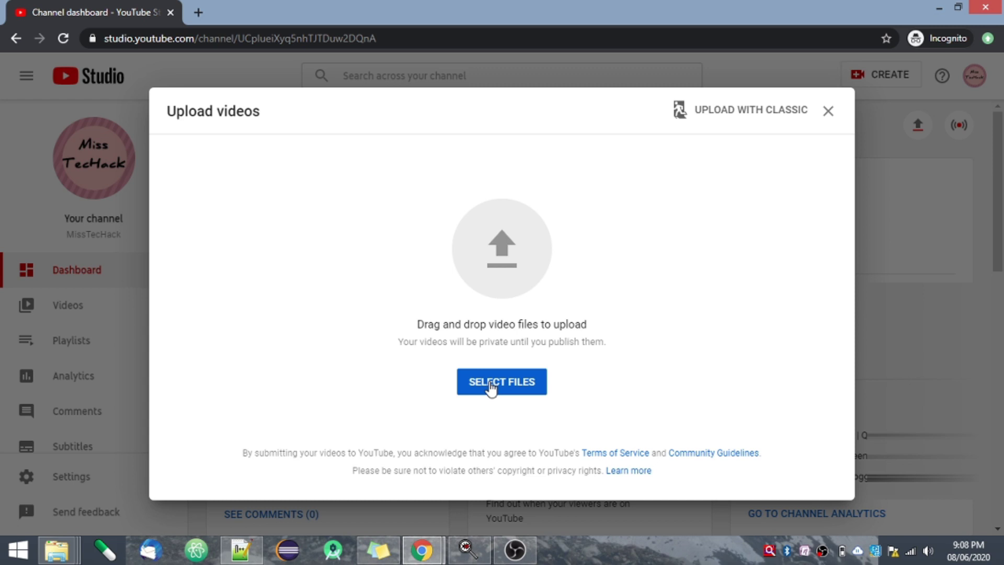
Choose Miss.mp4 from the Intro and End video folder and upload it to the channel
left_click(491, 387)
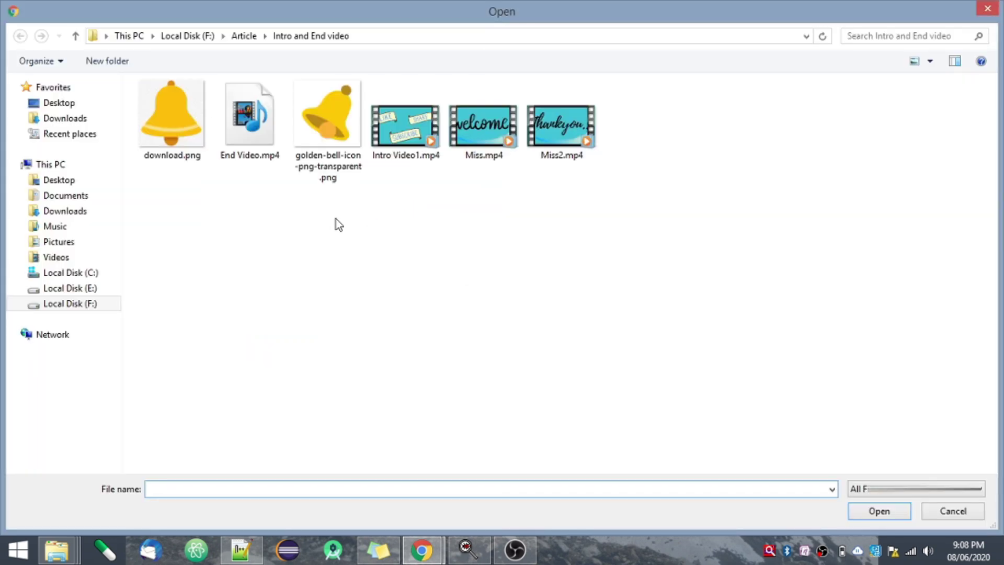
left_click(484, 140)
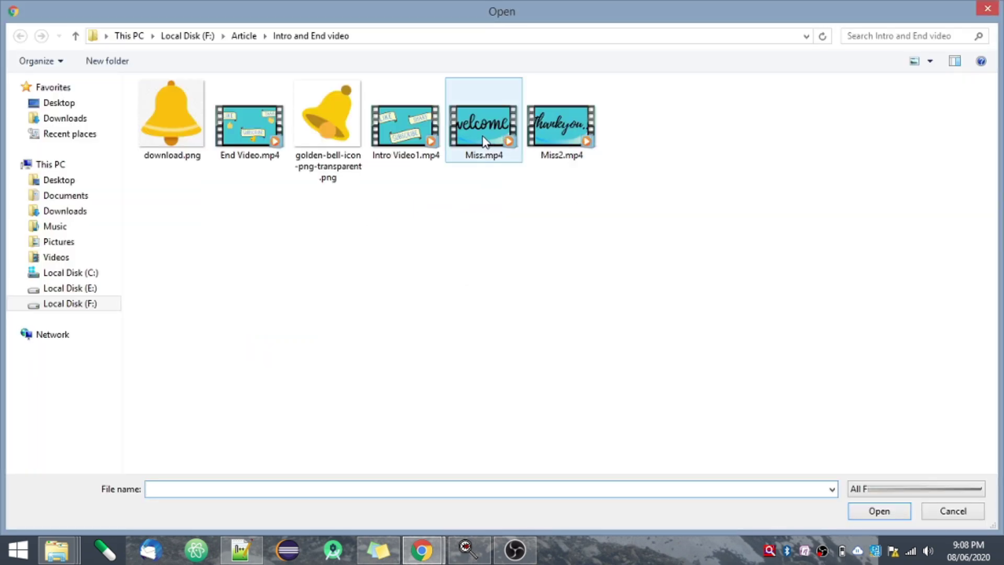
double_click(484, 140)
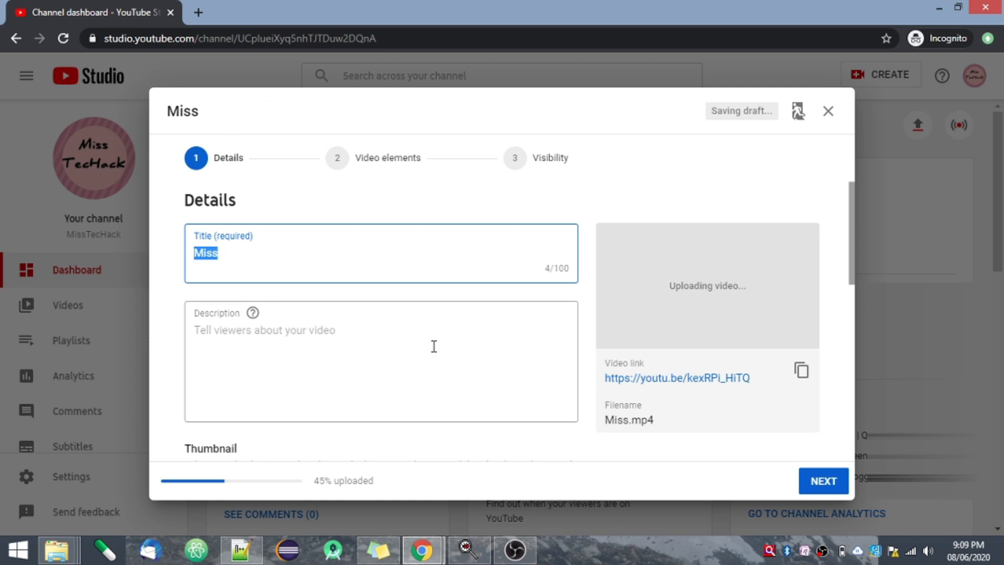
Examine the title and description fields in the uploaded video's details, including the description's character limit
left_click(221, 252)
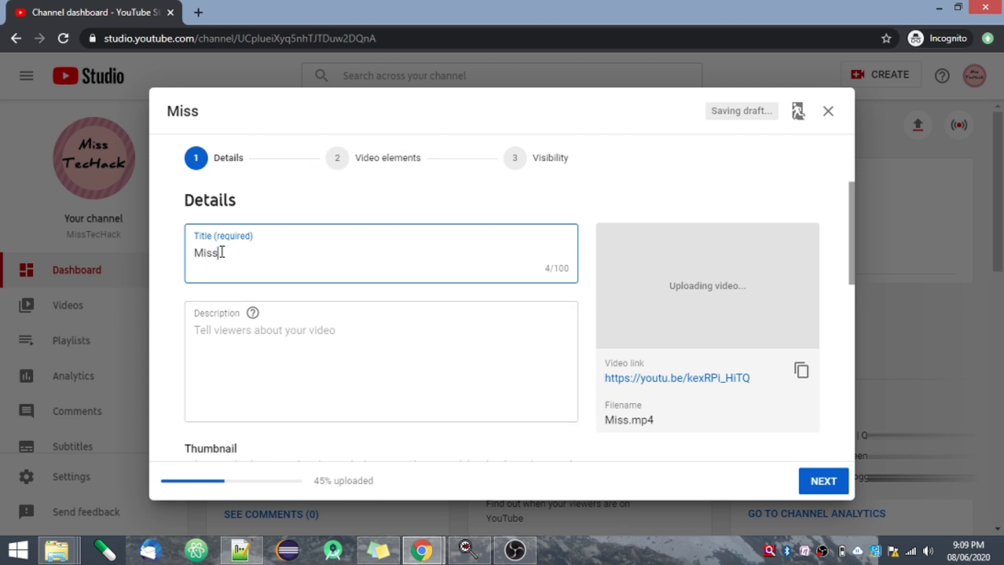
double_click(202, 250)
left_click(244, 252)
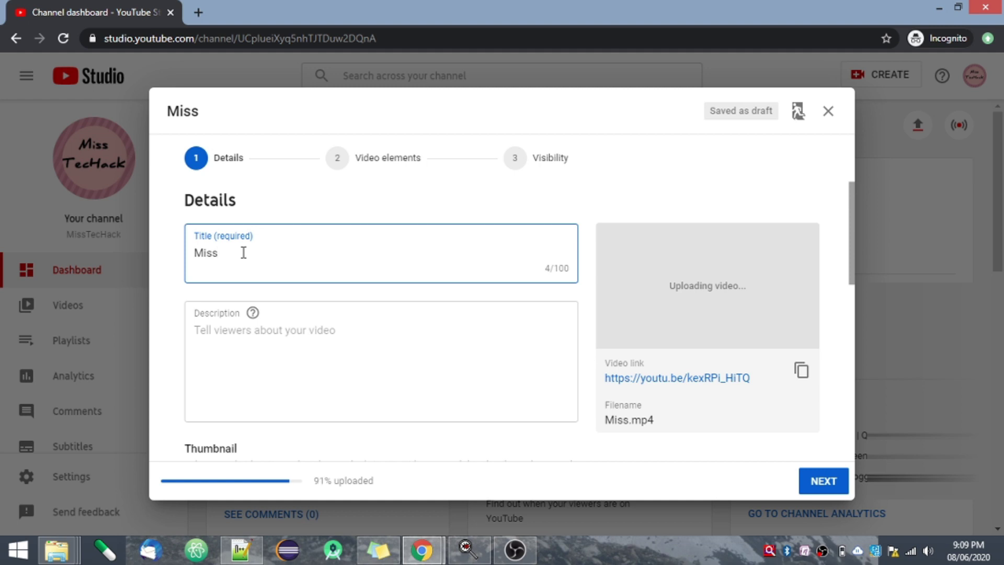
double_click(208, 260)
left_click(239, 261)
left_click(218, 347)
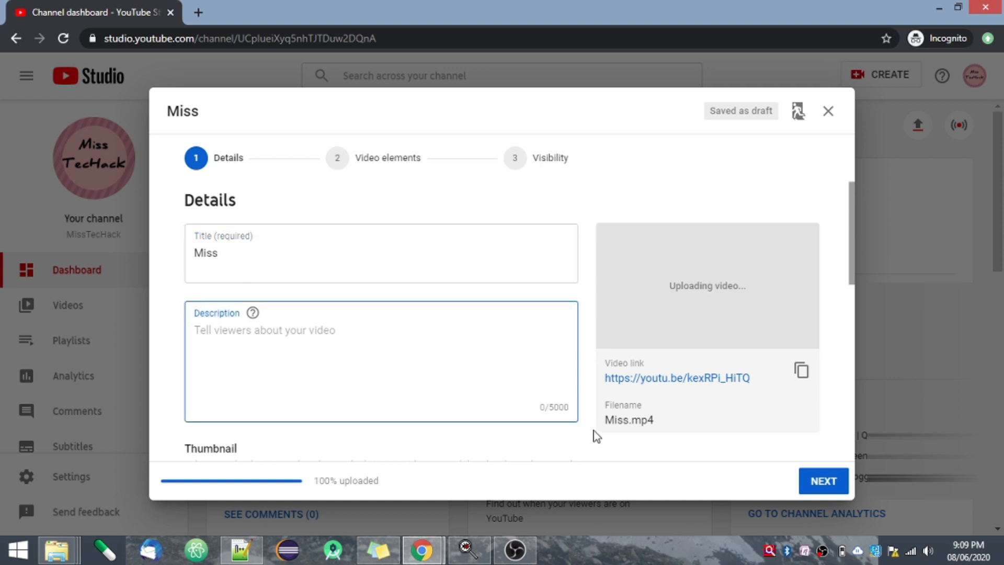
triple_click(560, 406)
left_click(561, 406)
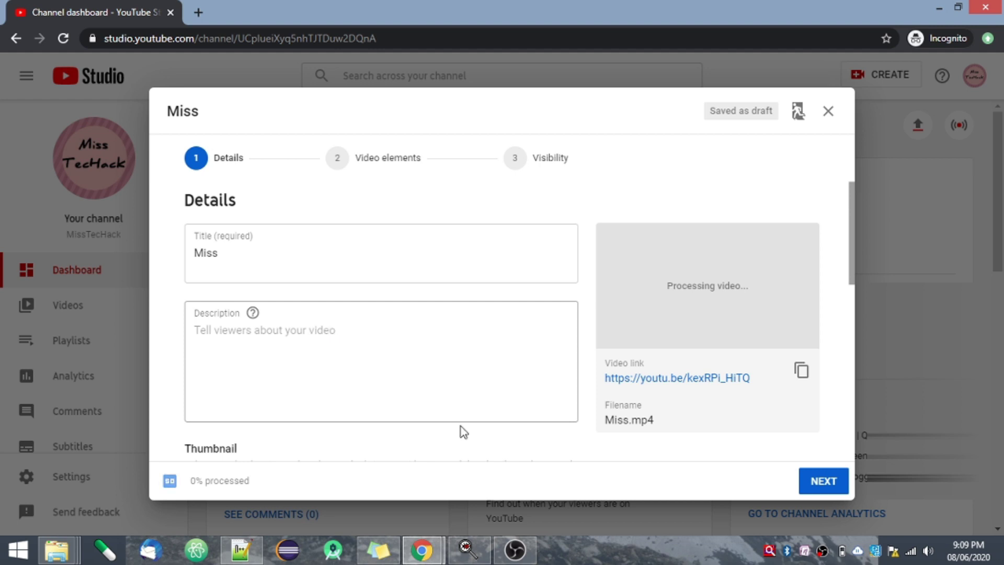
left_click(425, 399)
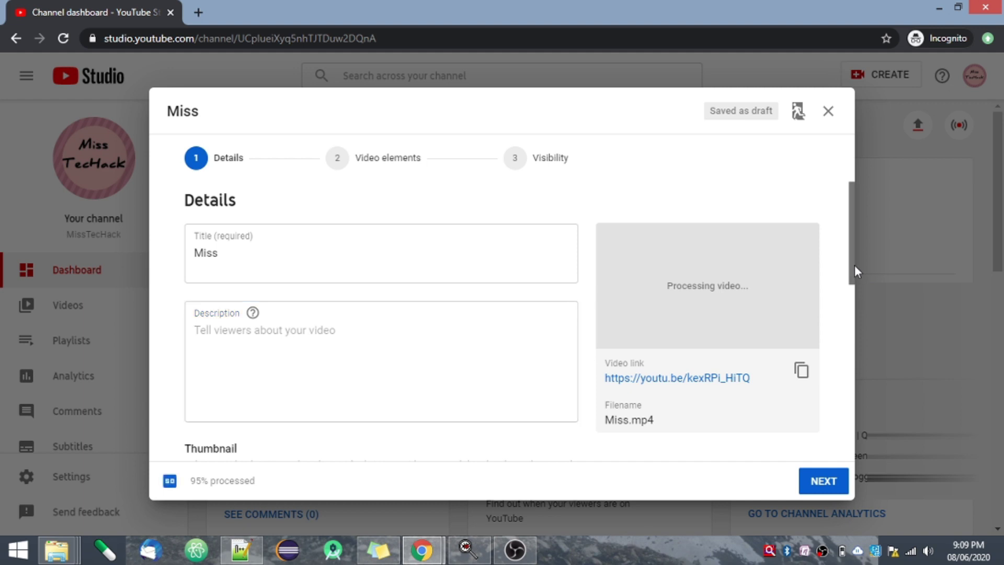
Examine the thumbnail choices, the list of available playlists and the made-for-kids audience question
left_click_drag(854, 265, 852, 346)
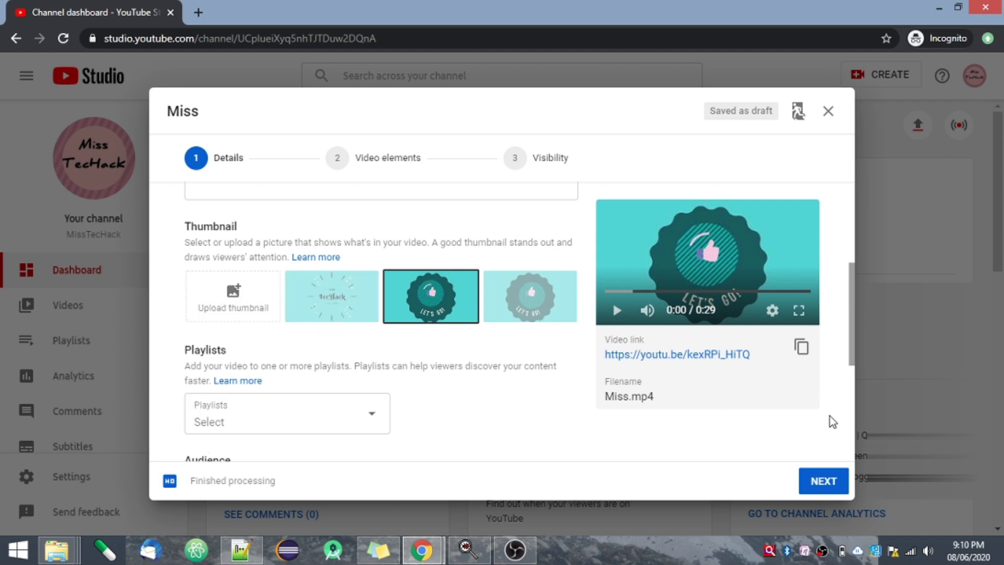
left_click_drag(852, 351, 845, 400)
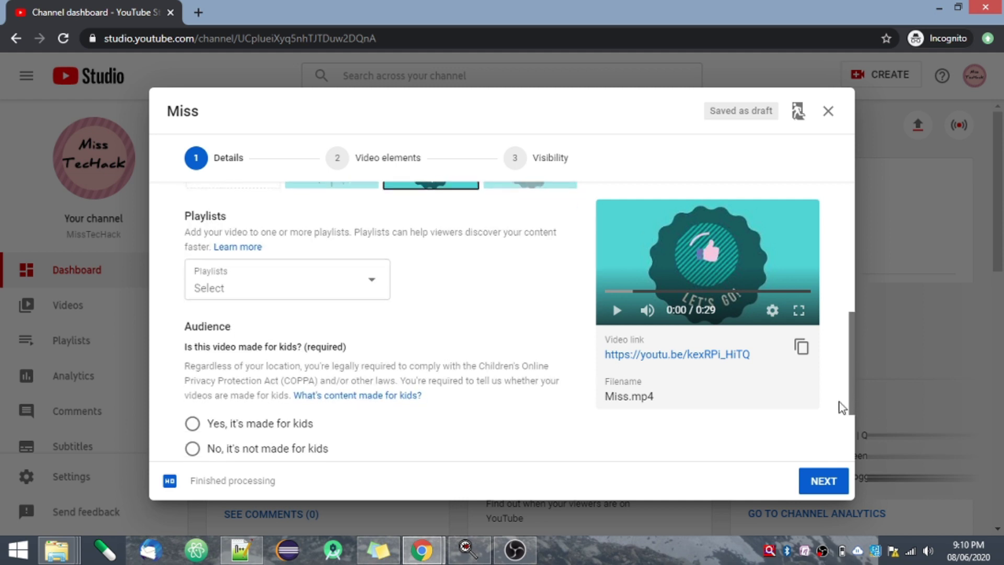
left_click(372, 284)
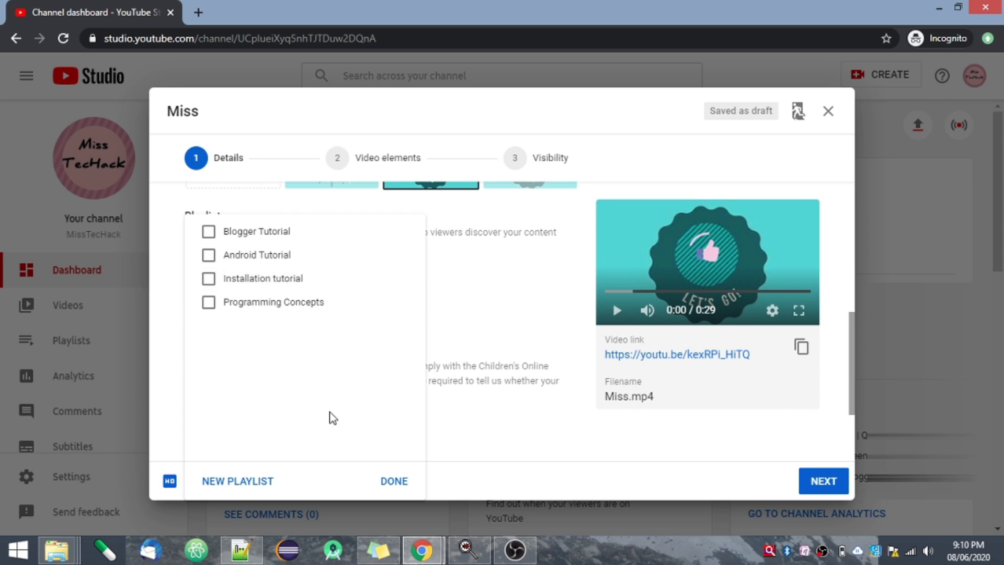
left_click(510, 448)
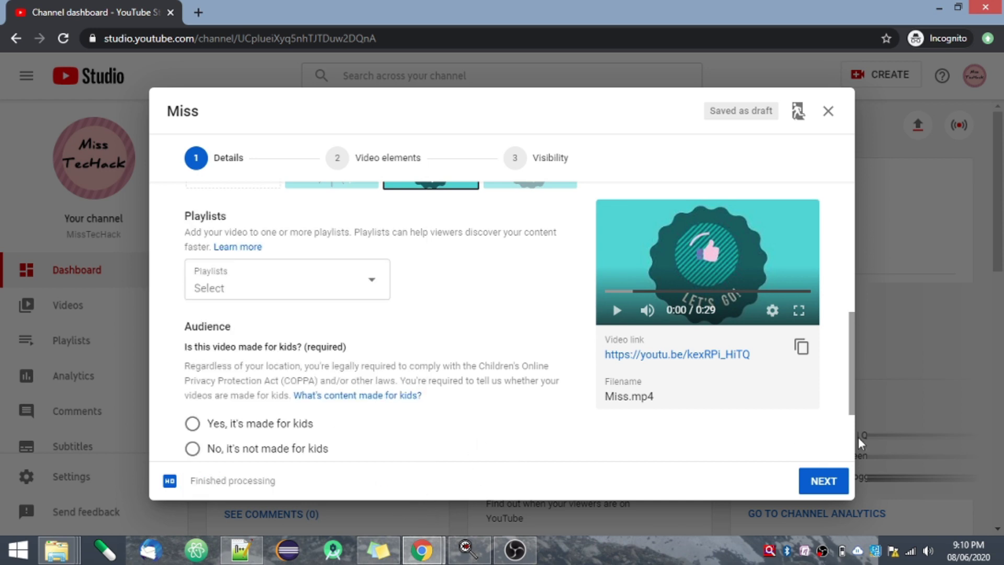
left_click_drag(853, 402, 853, 443)
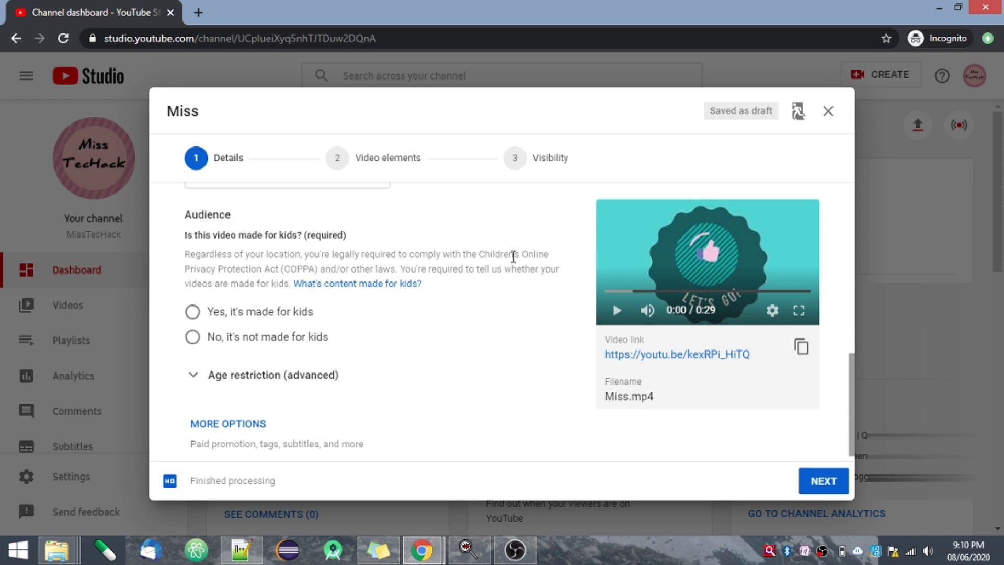
double_click(513, 256)
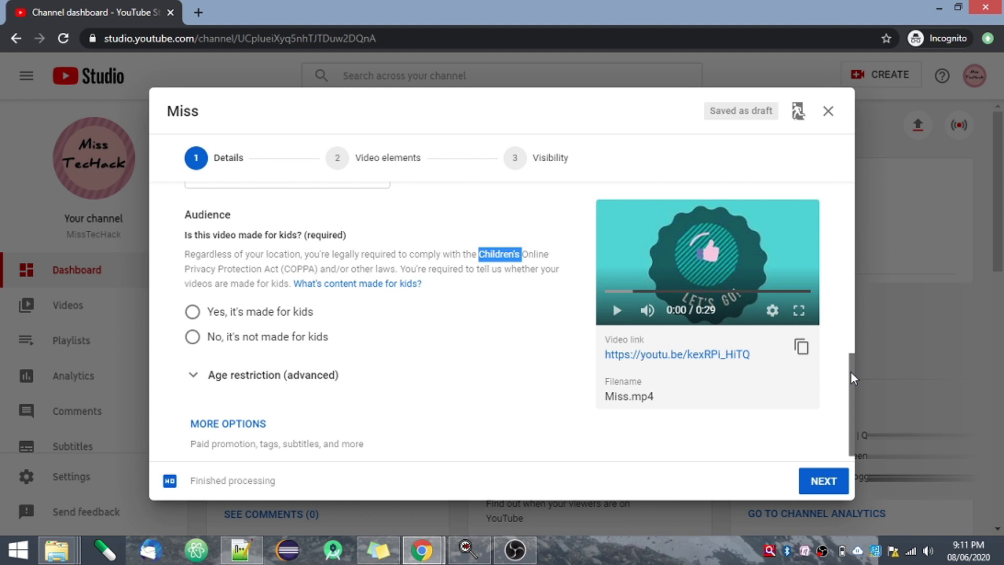
Show the additional detail options and examine the tags field and the video language choices
scroll(843, 419, "down", 1)
left_click(250, 413)
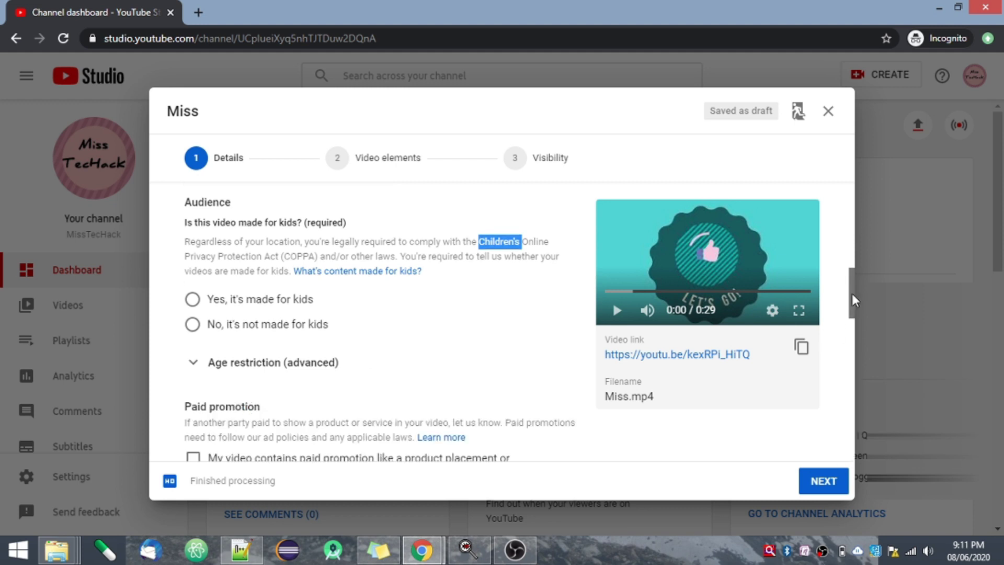
left_click_drag(852, 293, 847, 343)
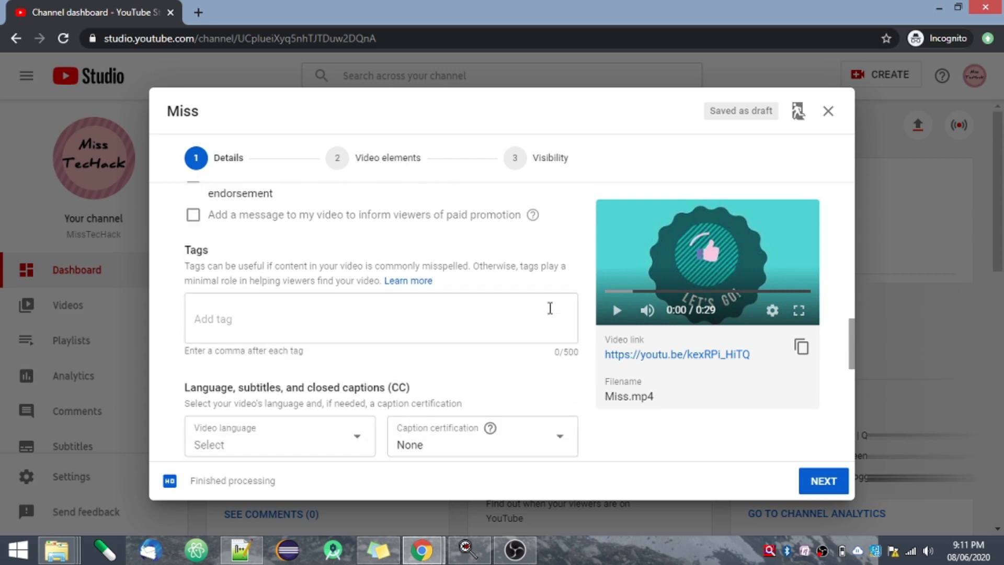
left_click(272, 309)
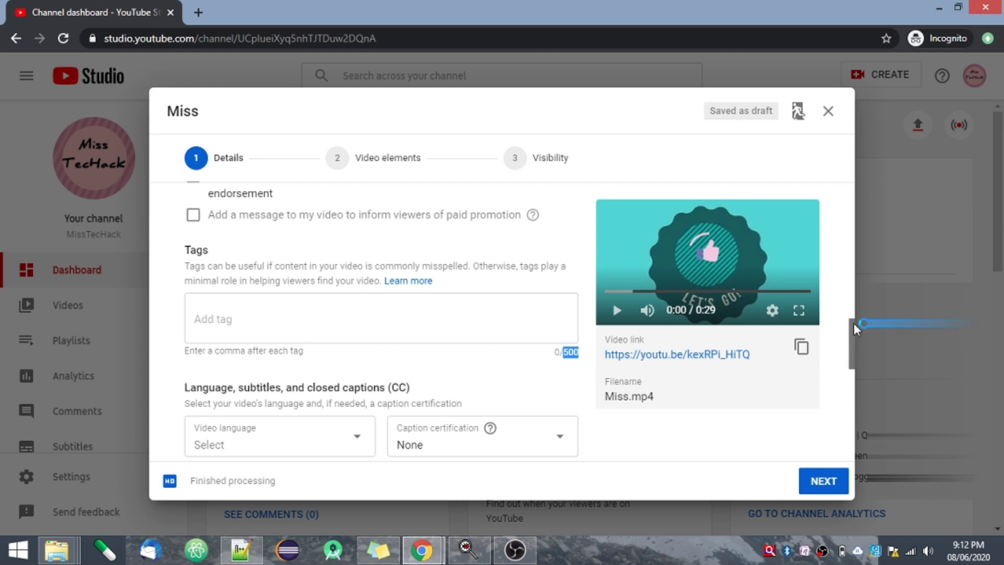
left_click_drag(854, 329, 852, 354)
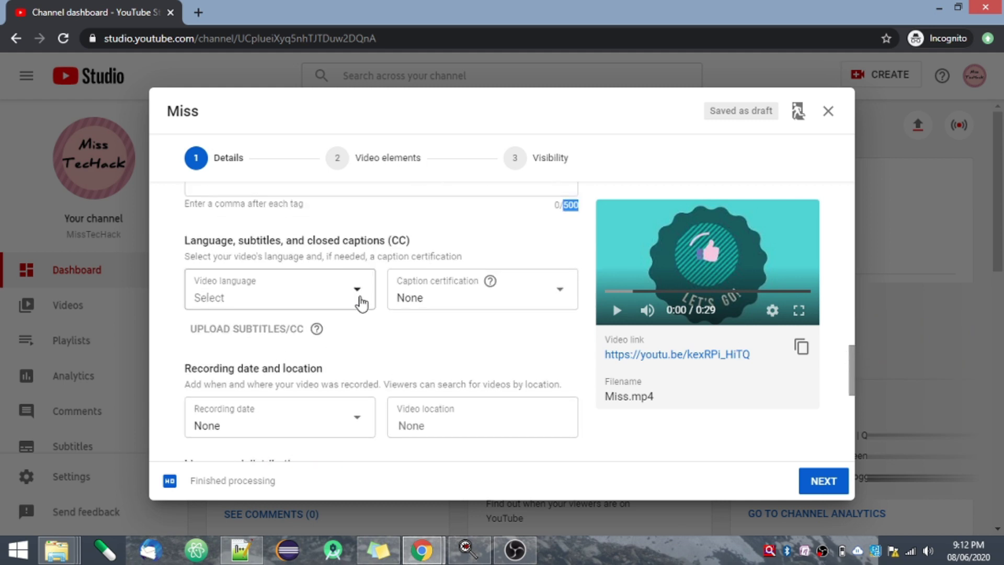
left_click(360, 301)
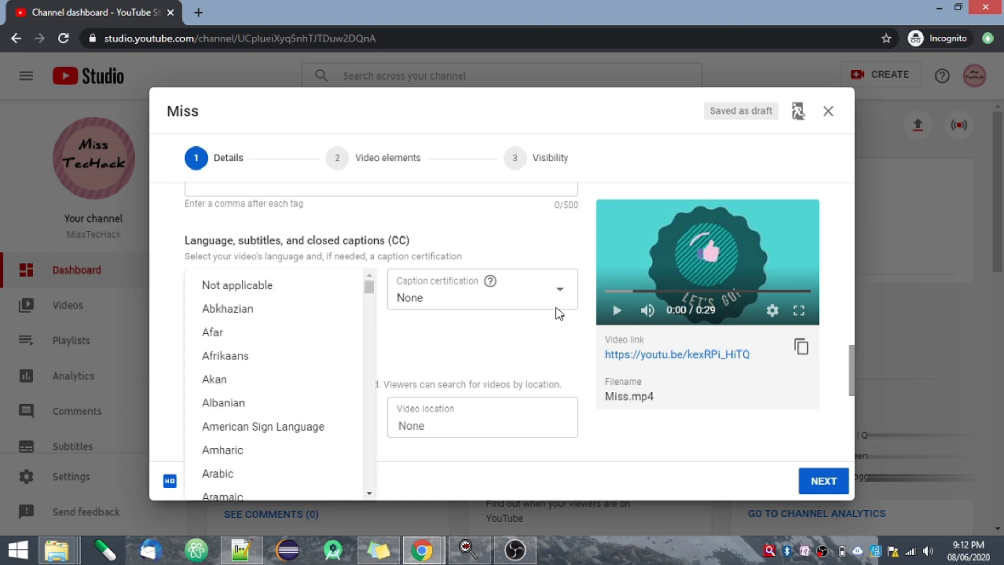
left_click(518, 258)
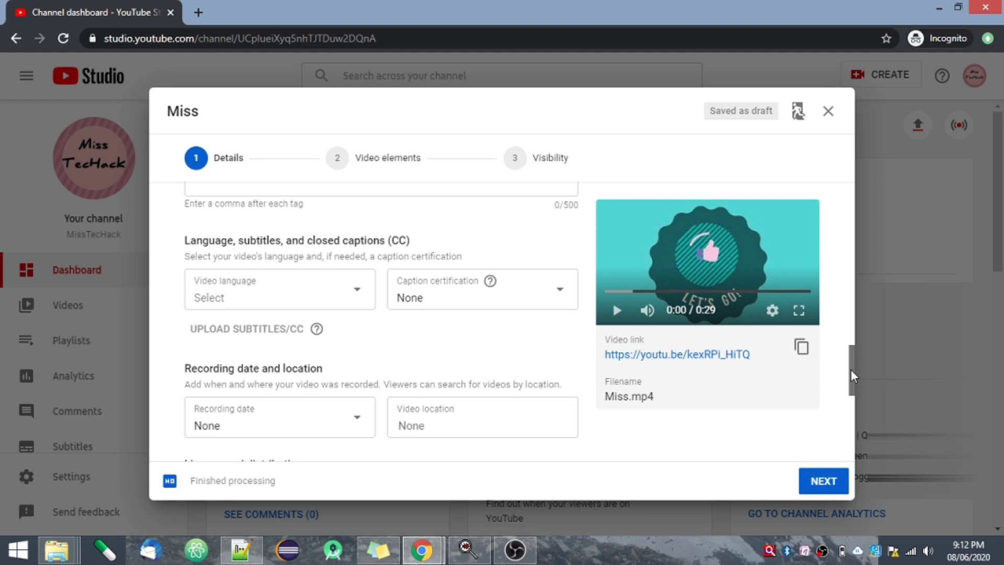
Examine the available video categories and the license, comment and rating settings
left_click_drag(851, 369, 854, 446)
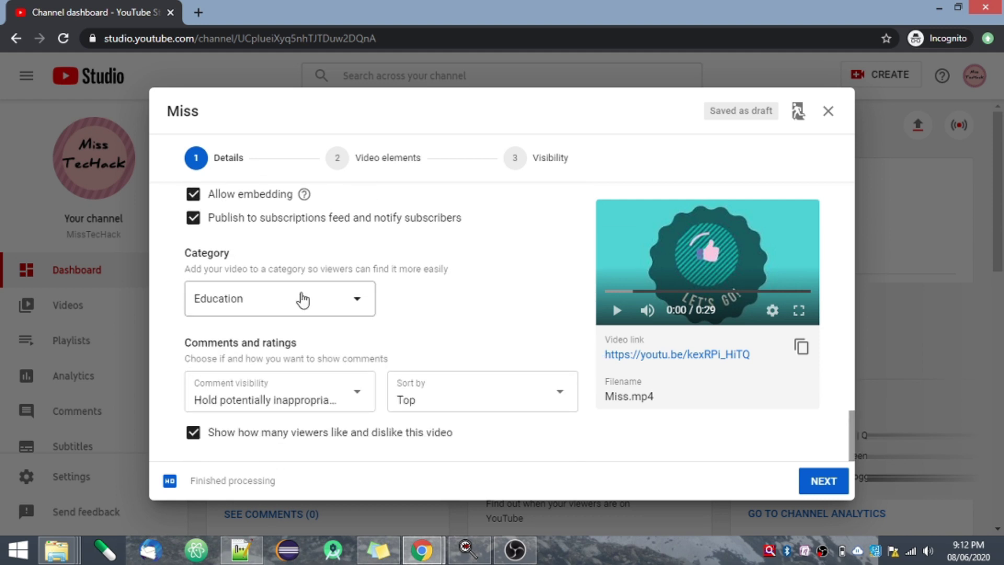
left_click(361, 311)
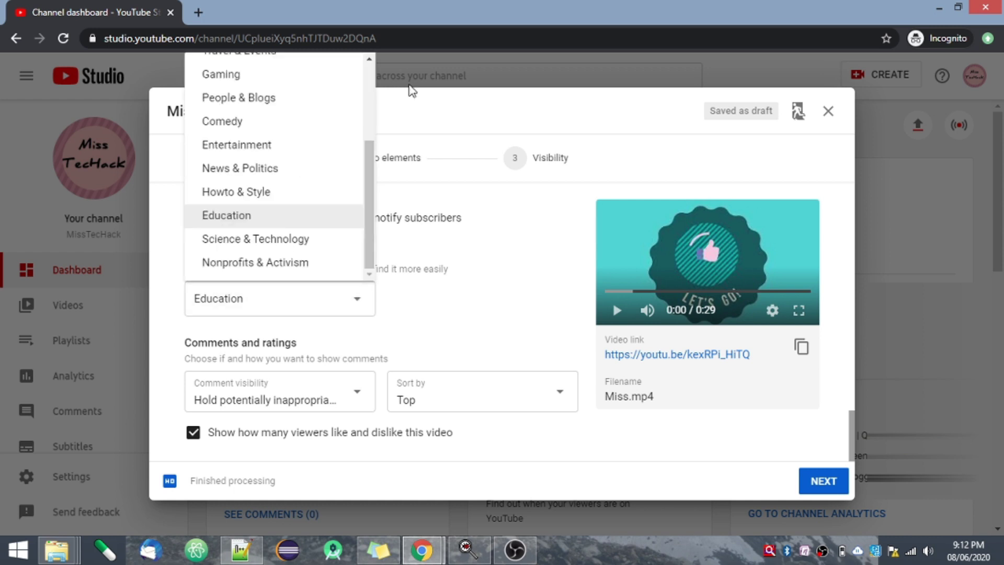
scroll(370, 114, "up", 3)
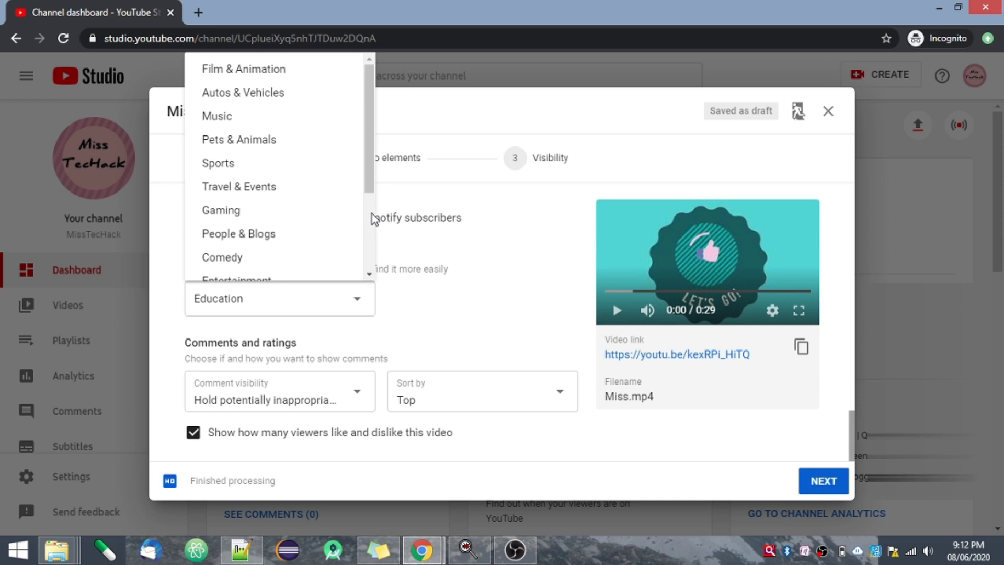
scroll(370, 218, "down", 3)
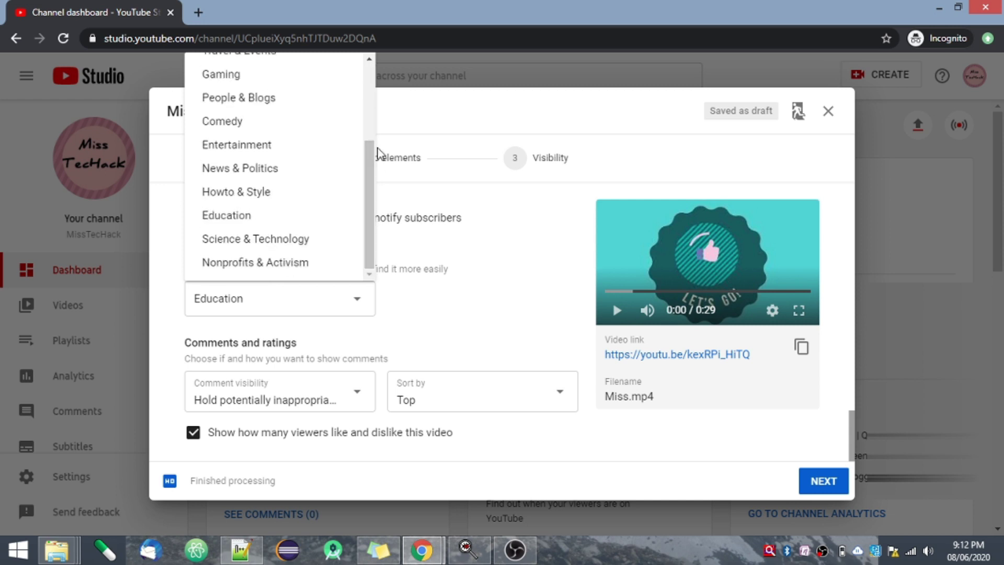
scroll(370, 112, "up", 3)
left_click(474, 269)
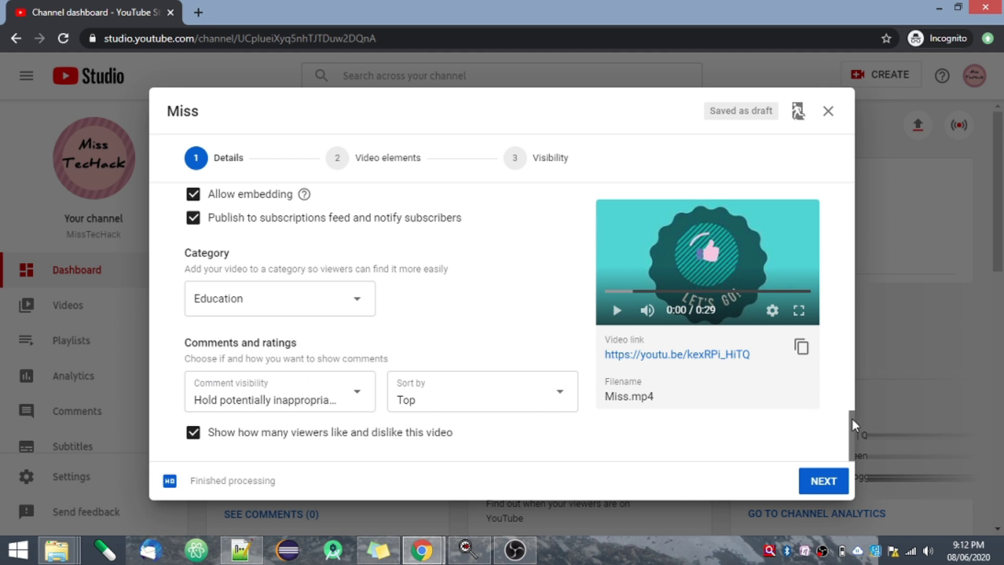
left_click_drag(852, 419, 823, 338)
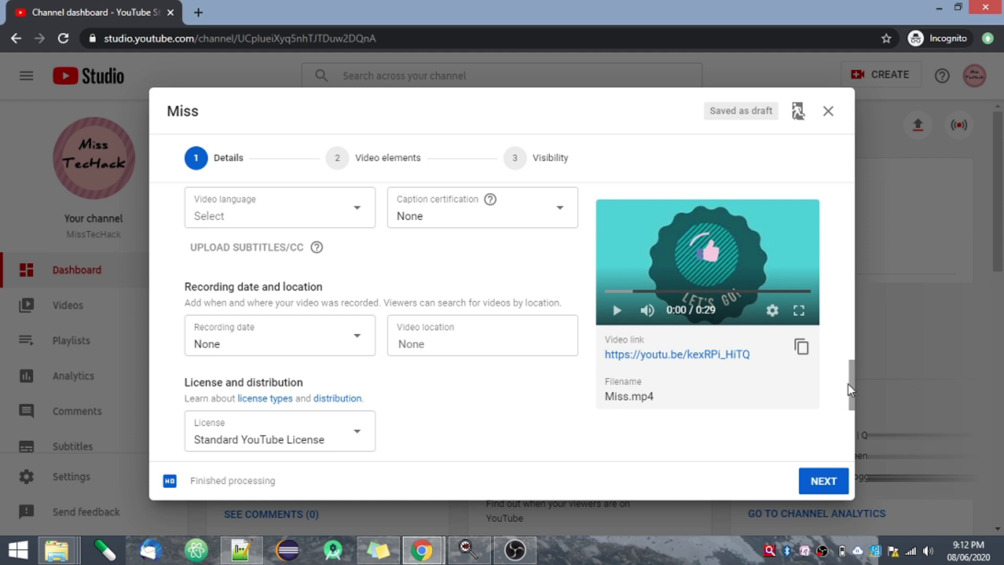
left_click_drag(849, 393, 851, 455)
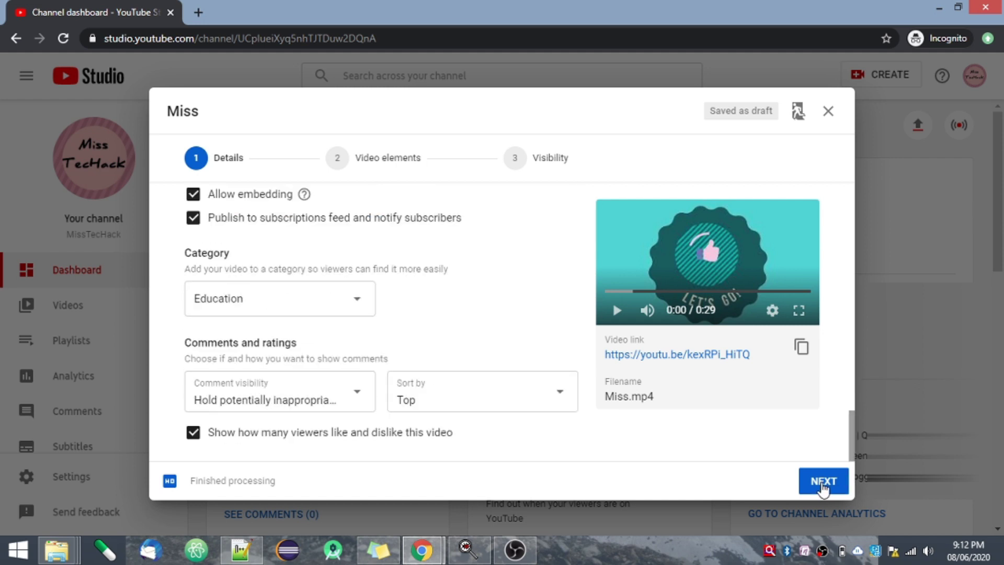
Mark the video as not made for kids and continue to the video elements stage
left_click(823, 484)
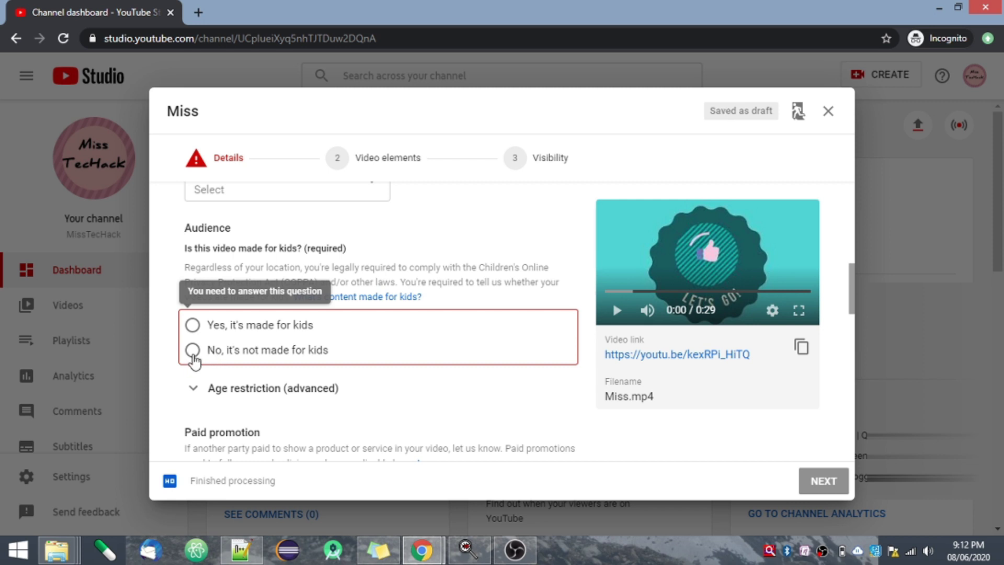
left_click(193, 351)
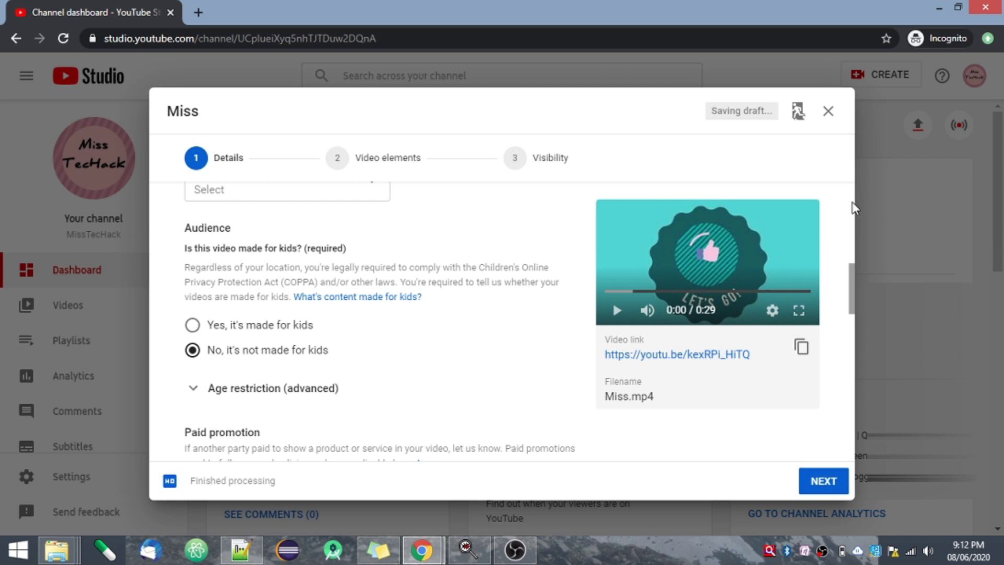
left_click(827, 481)
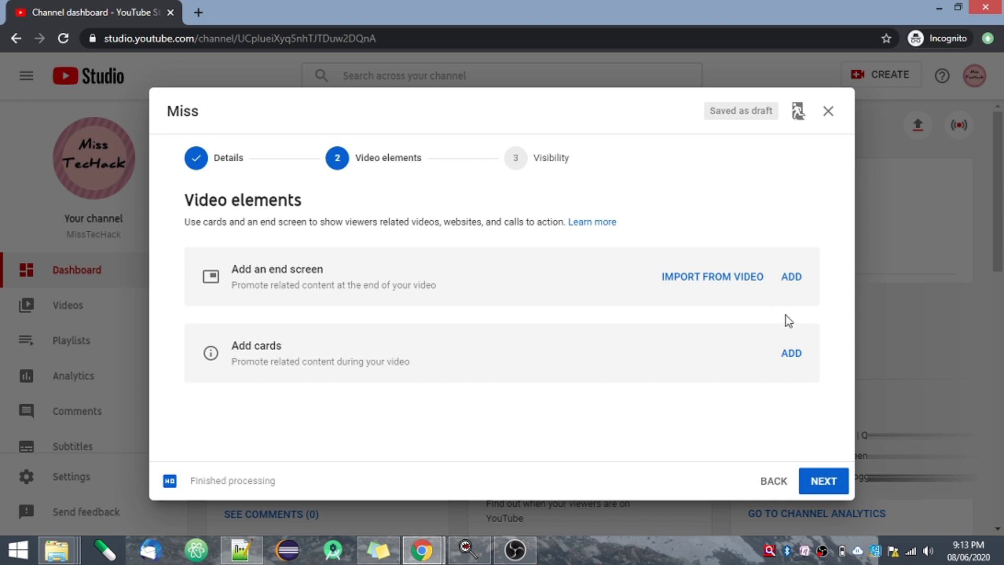
Examine the available end screen templates for the video and close the end screen editor, discarding changes
left_click(791, 285)
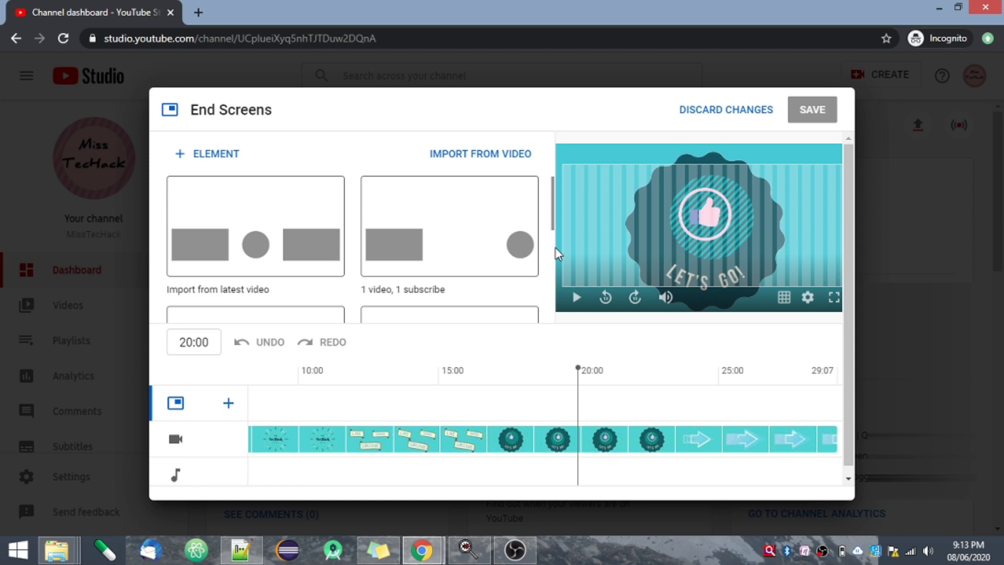
scroll(554, 249, "down", 2)
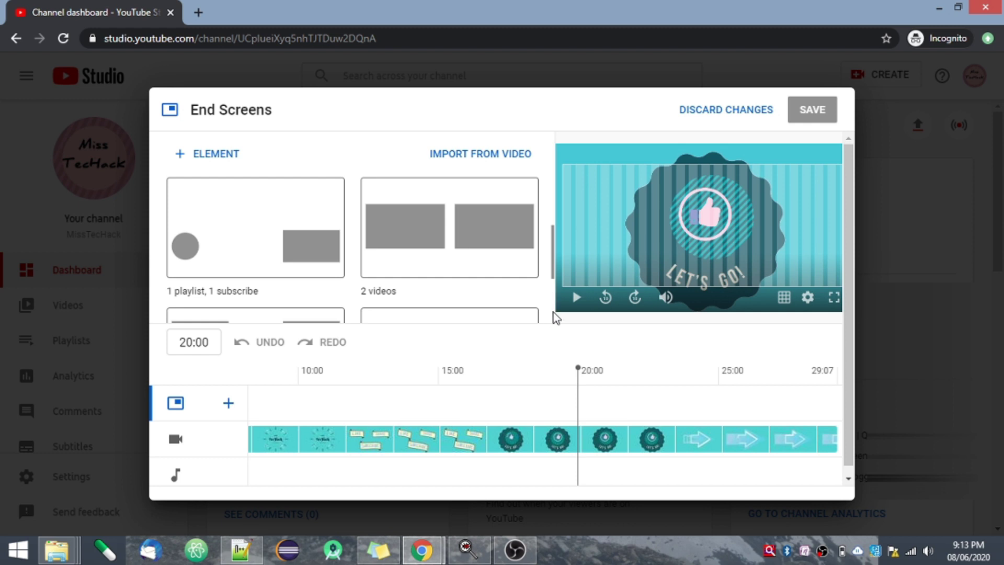
scroll(556, 319, "down", 2)
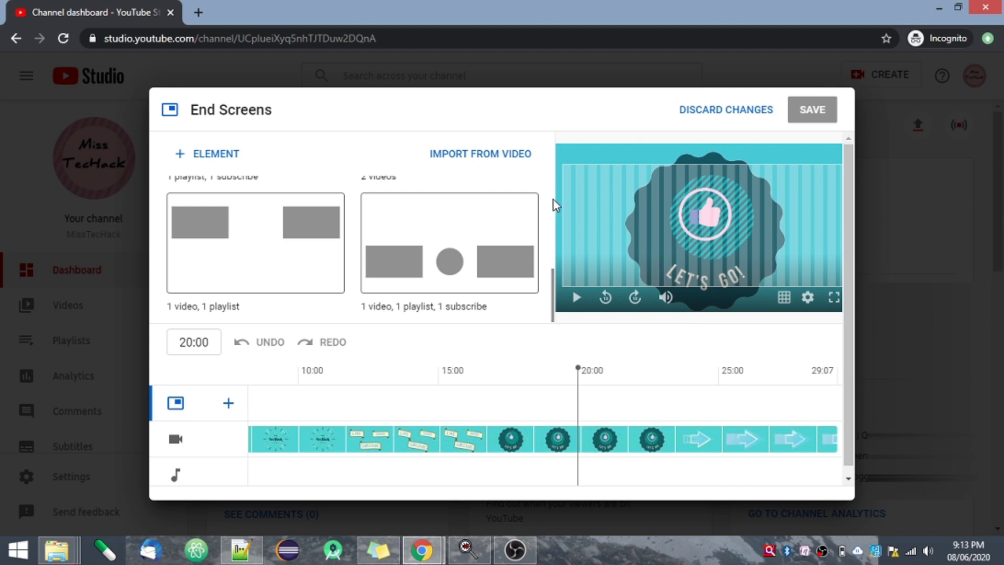
scroll(554, 204, "up", 5)
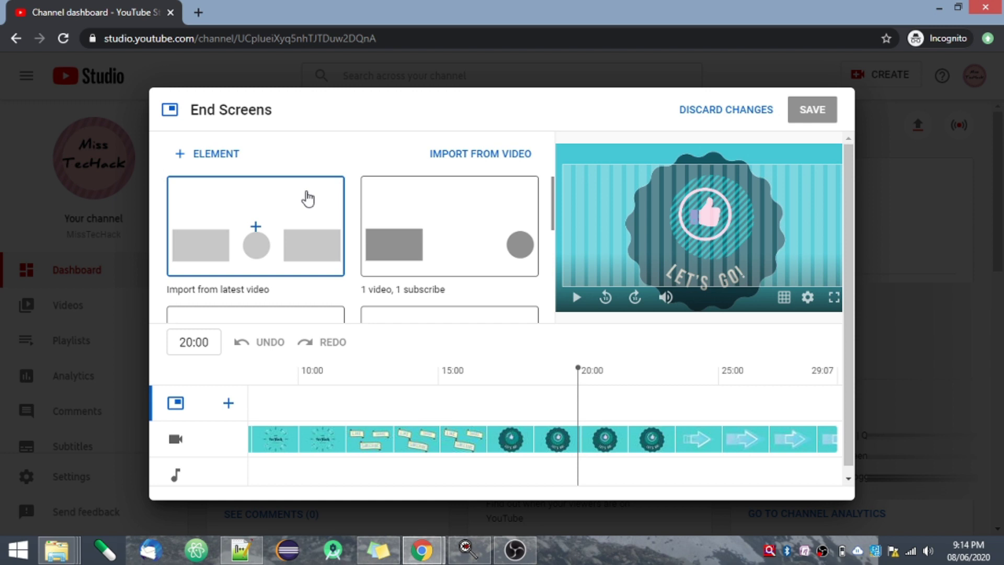
scroll(554, 311, "down", 1)
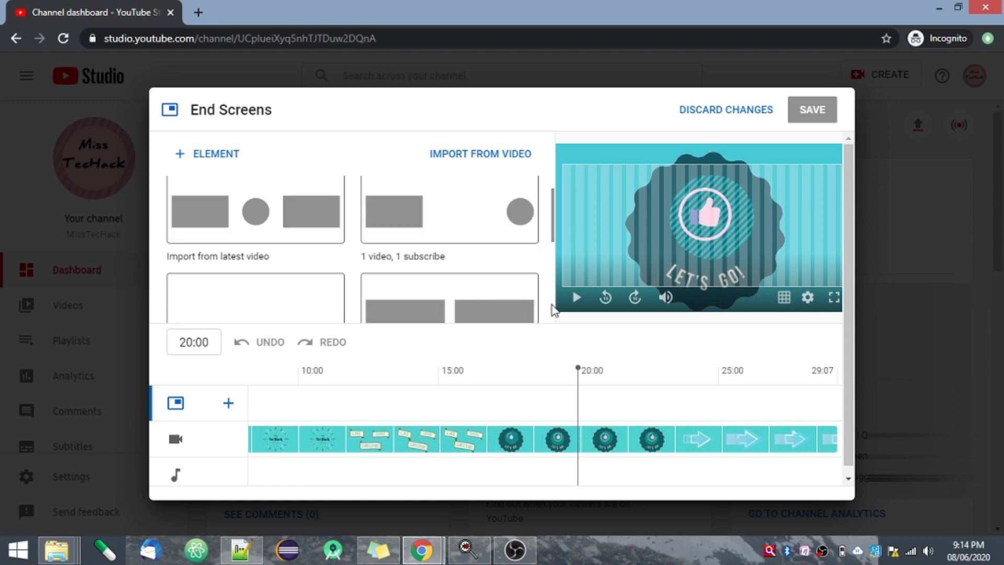
scroll(555, 310, "down", 3)
scroll(555, 311, "down", 4)
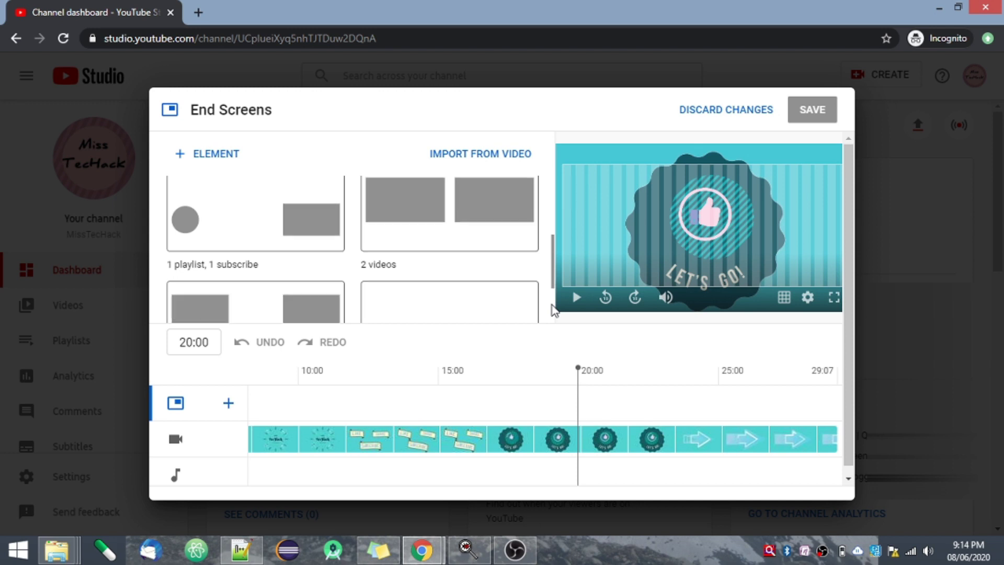
scroll(554, 196, "up", 3)
scroll(554, 196, "up", 2)
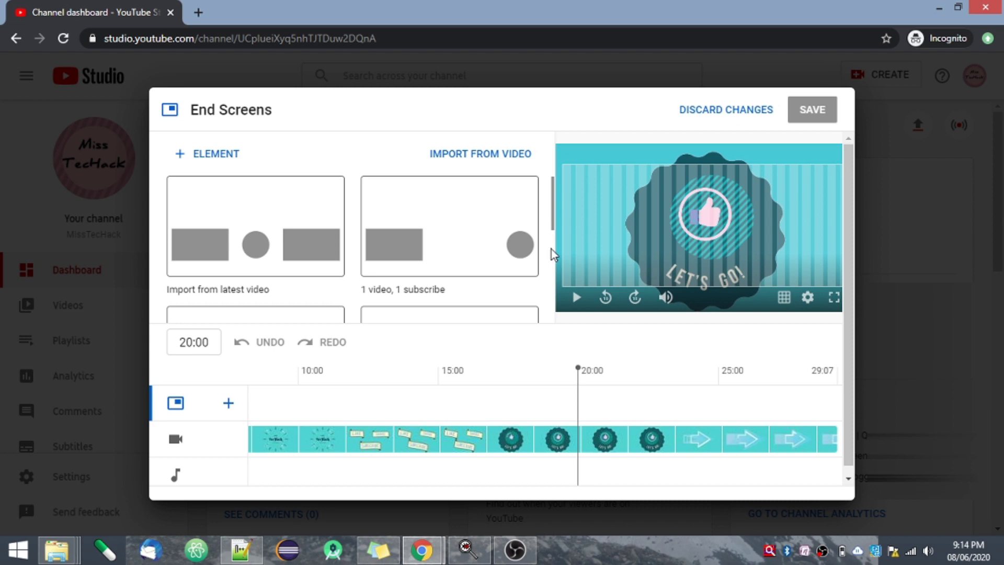
scroll(553, 291, "down", 3)
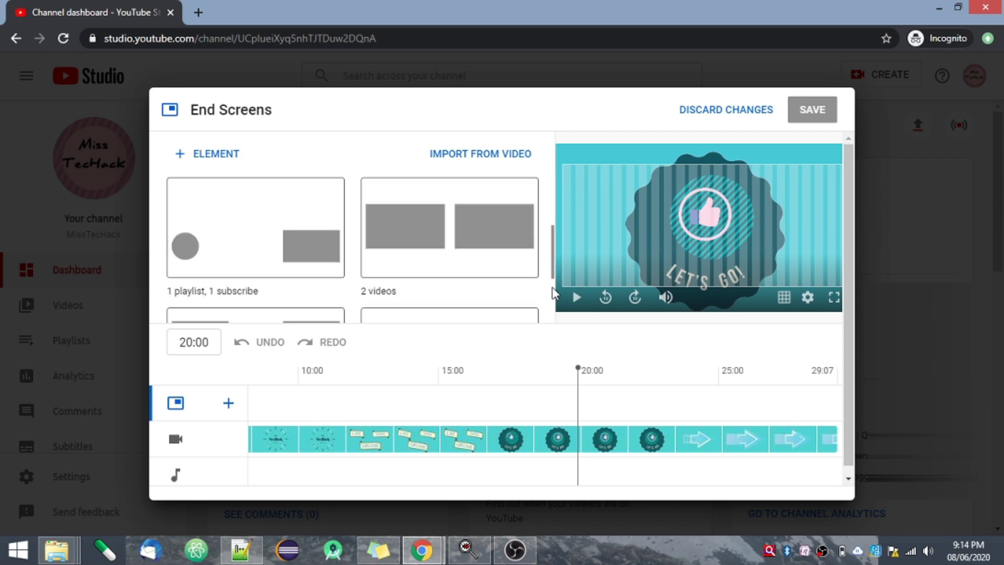
scroll(555, 313, "down", 3)
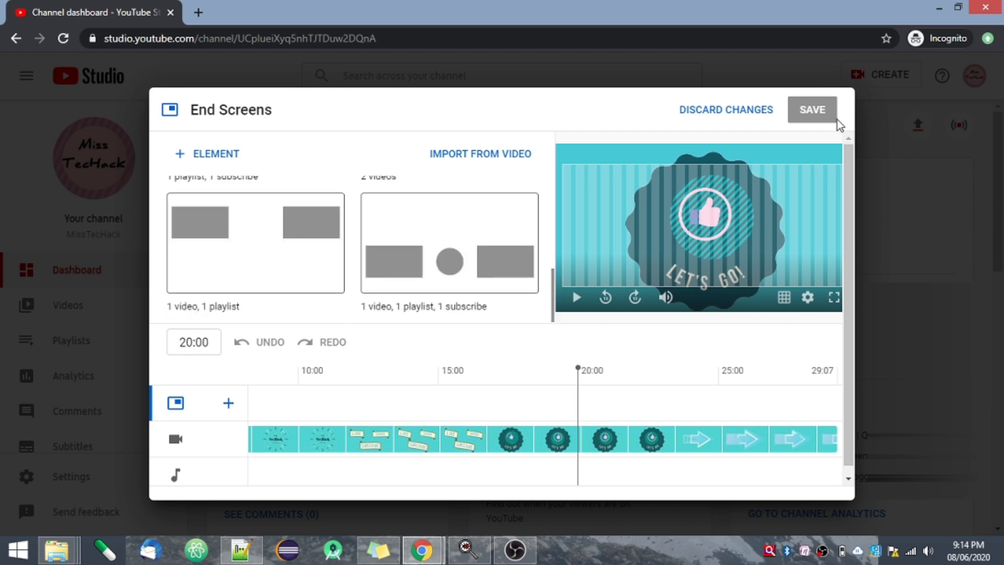
left_click(745, 110)
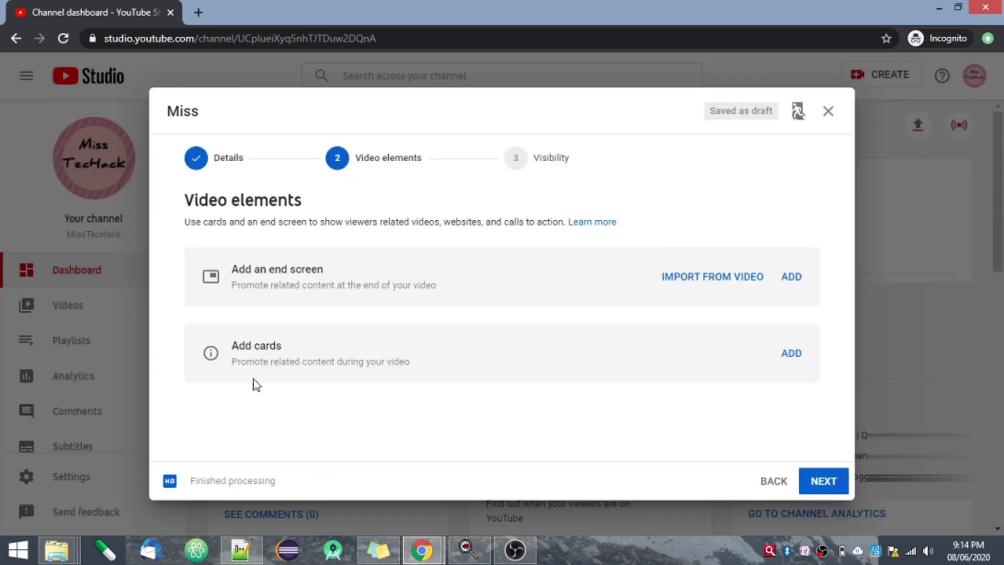
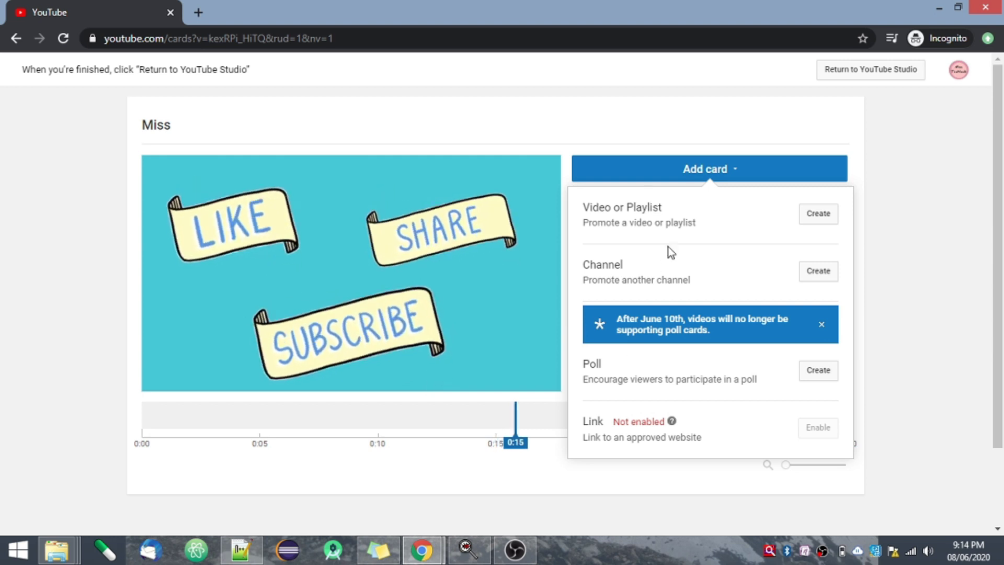
Look through the channel's uploads and playlists and create a card that promotes the Blogger Tutorial playlist
left_click(820, 218)
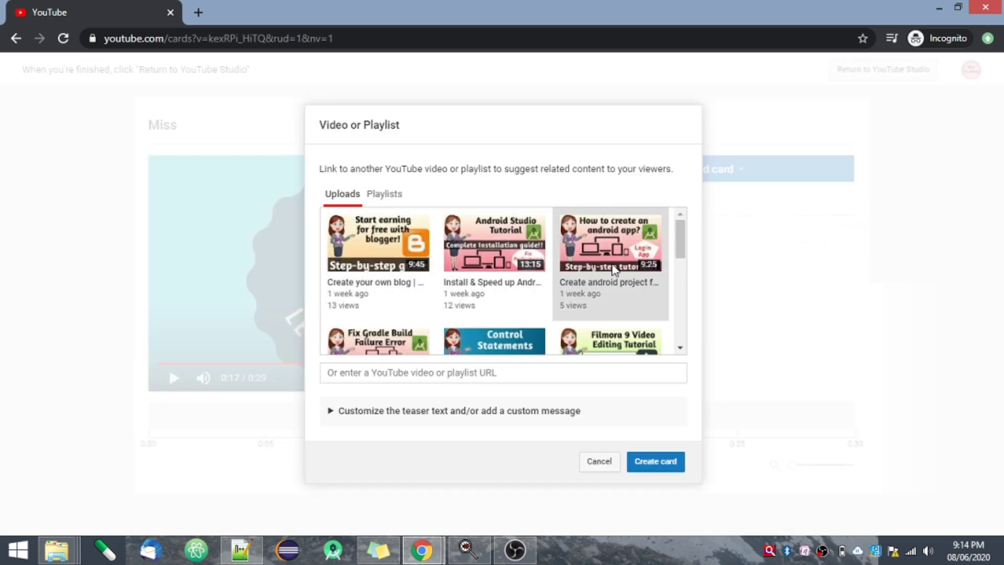
scroll(680, 322, "down", 2)
scroll(681, 322, "down", 2)
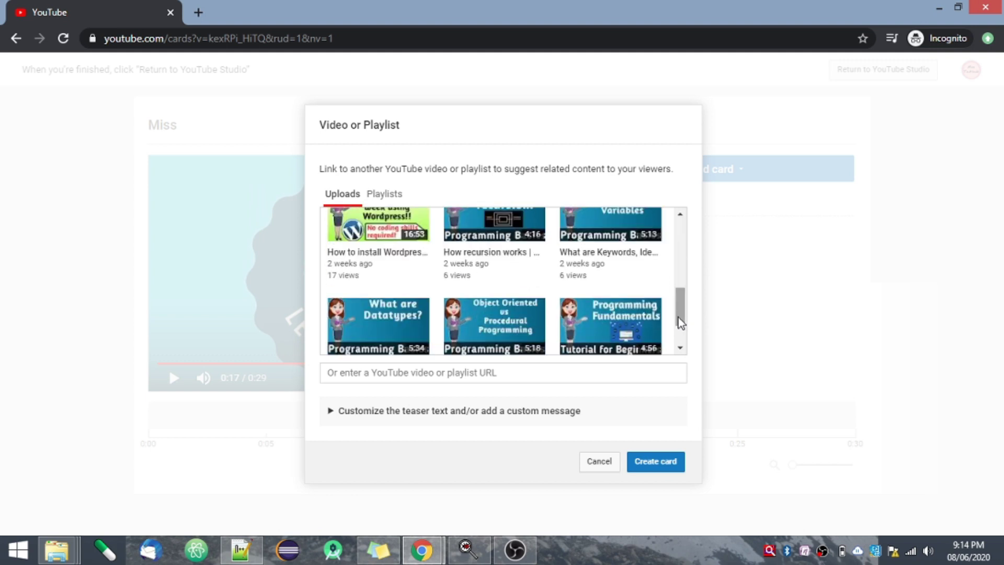
left_click(385, 194)
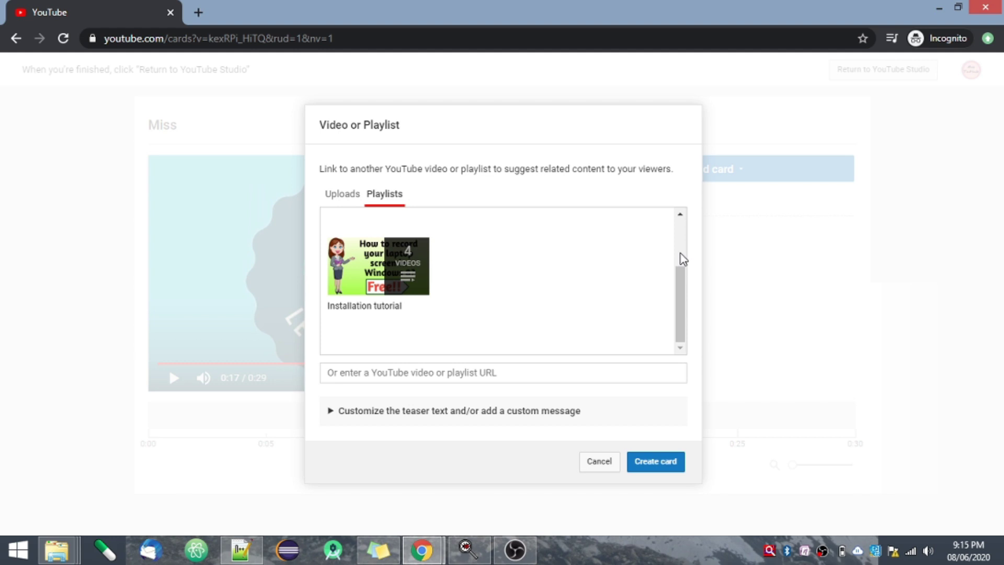
scroll(683, 259, "up", 2)
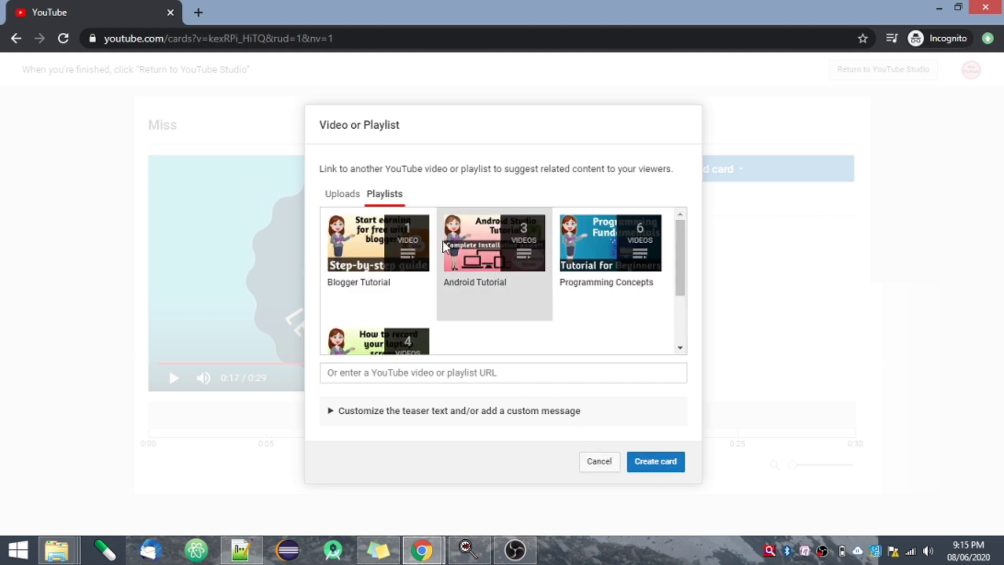
left_click(654, 464)
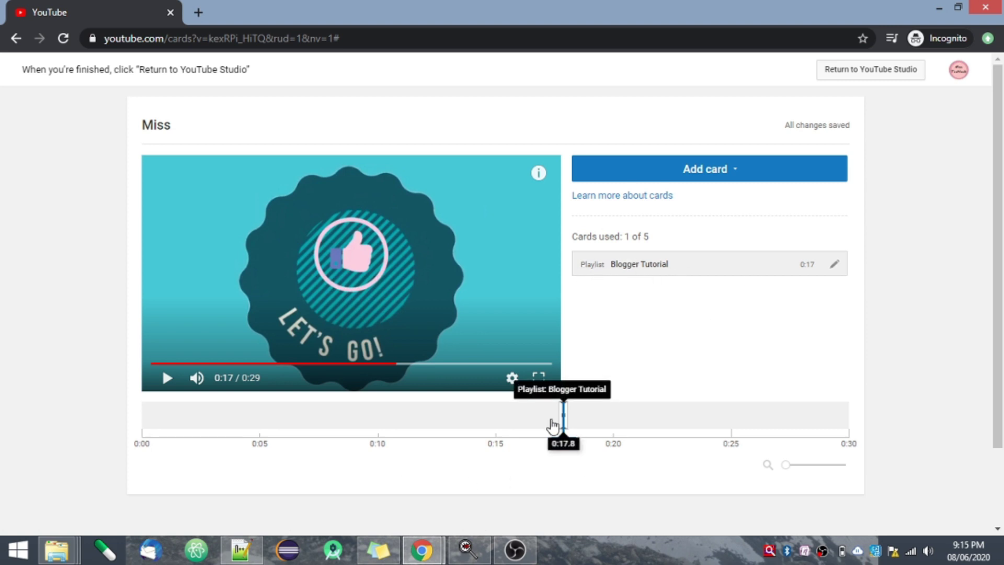
Move the Blogger Tutorial card to 0:16 on the video timeline and return to YouTube Studio
left_click_drag(564, 418, 529, 417)
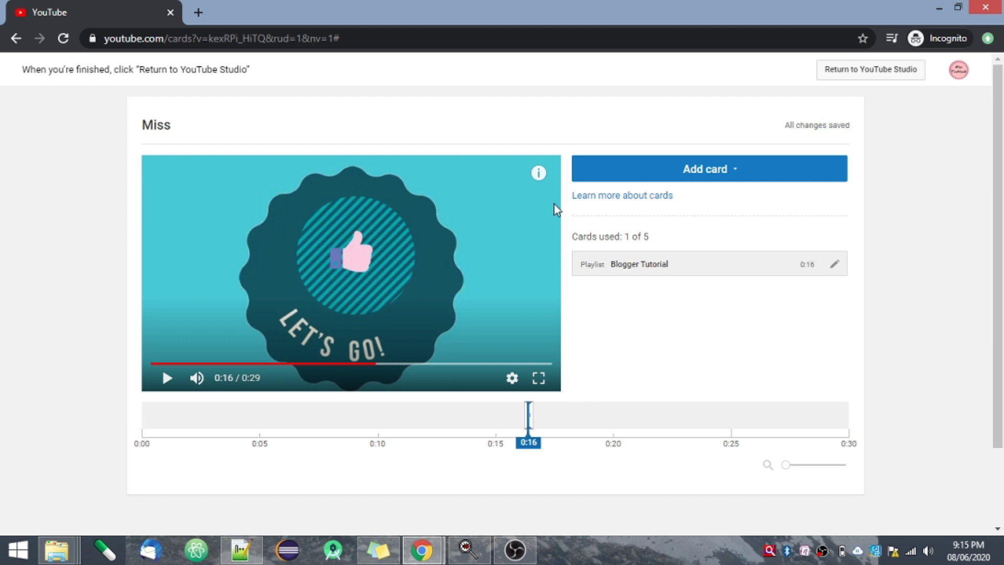
mouse_move(536, 178)
left_click(847, 73)
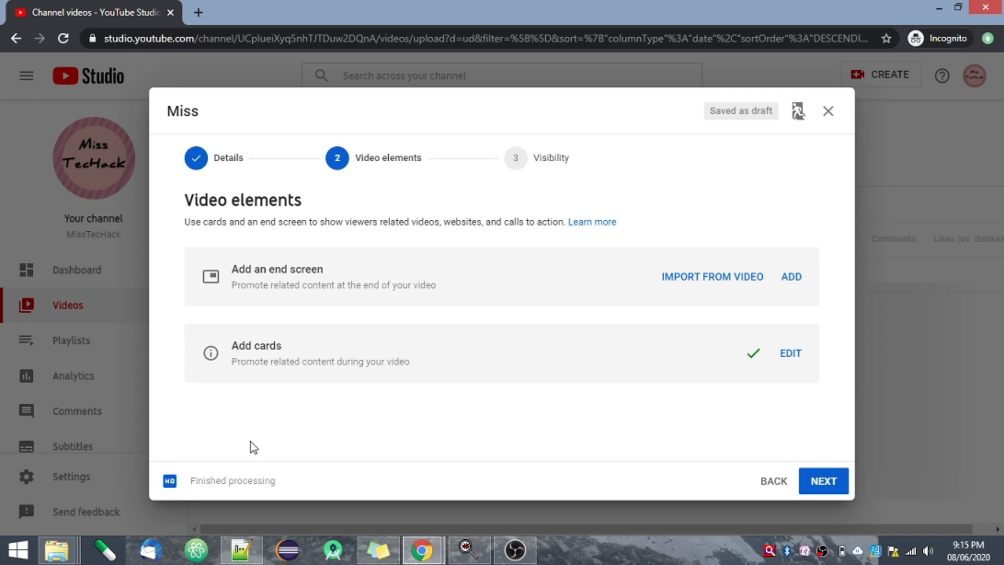
Continue to the visibility stage, examine the scheduling options and set the video to save as Private
left_click(823, 484)
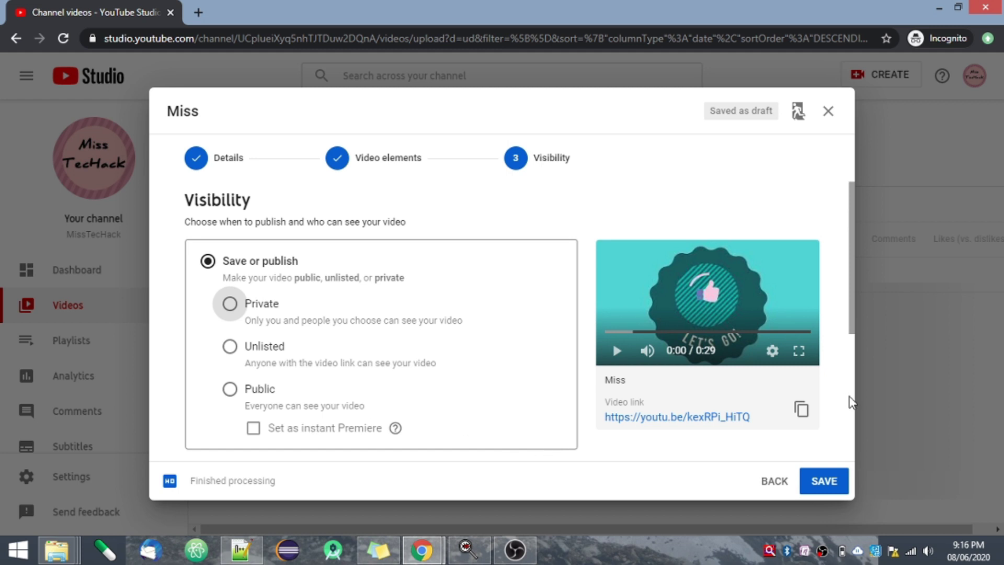
scroll(852, 403, "down", 5)
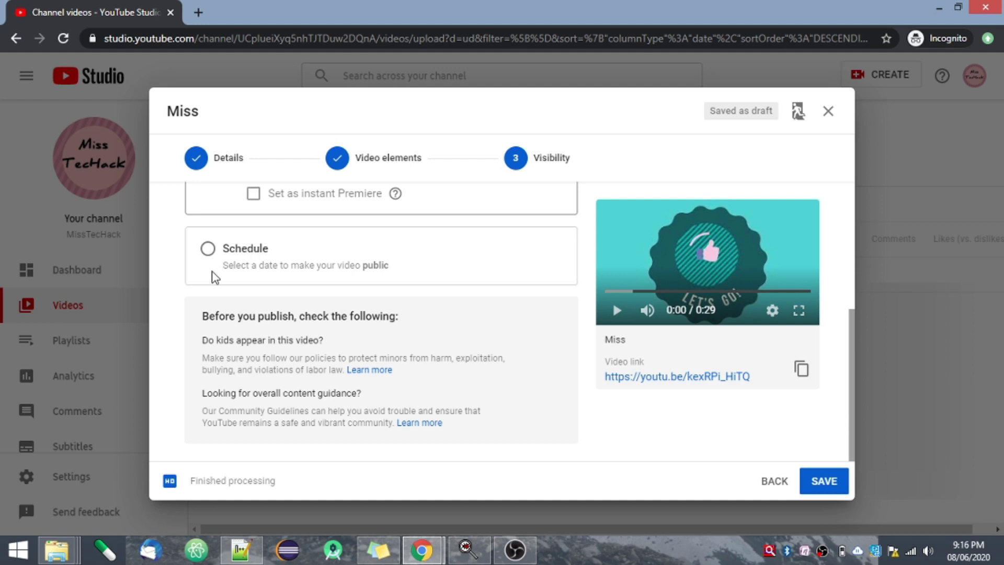
left_click(208, 249)
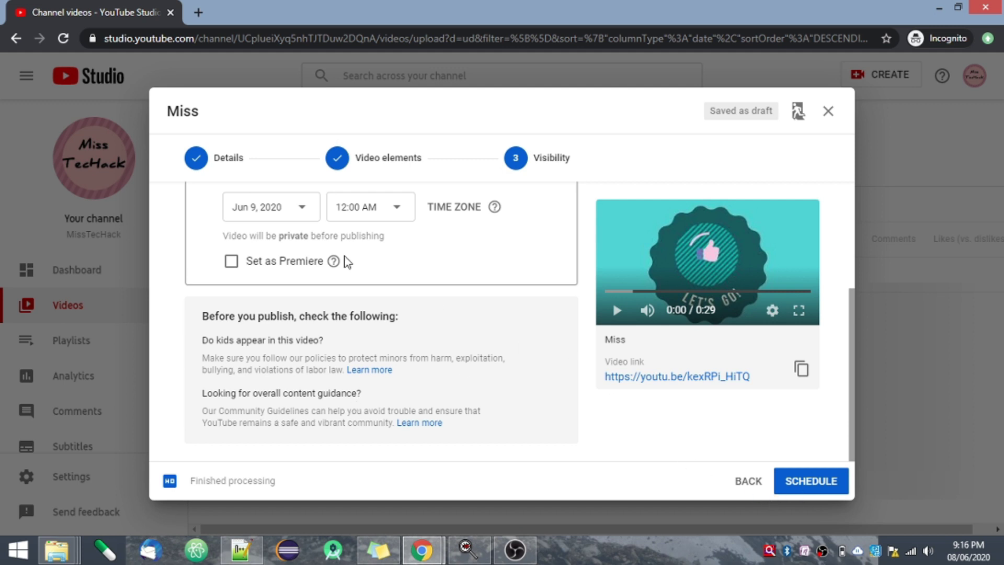
scroll(856, 211, "up", 3)
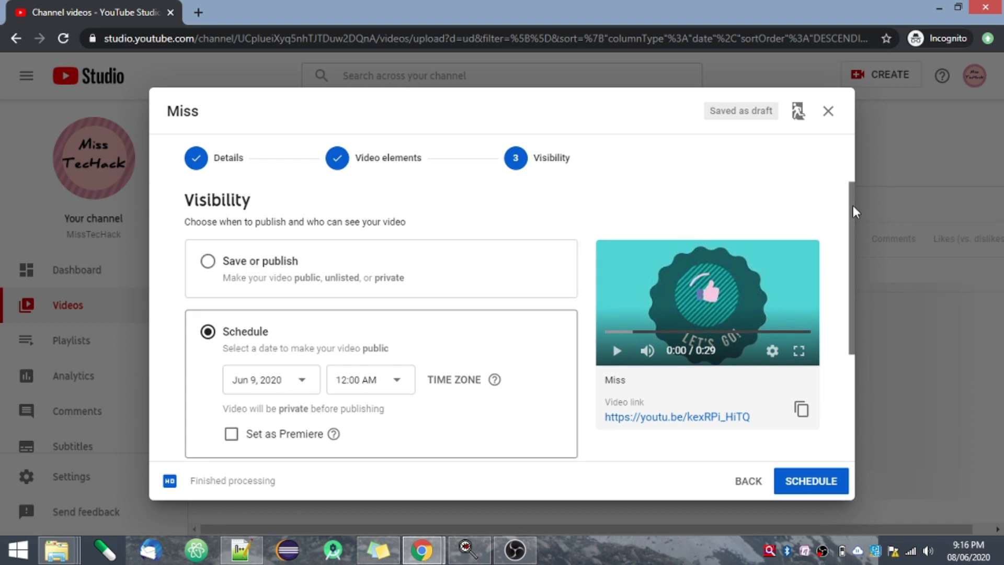
left_click(207, 260)
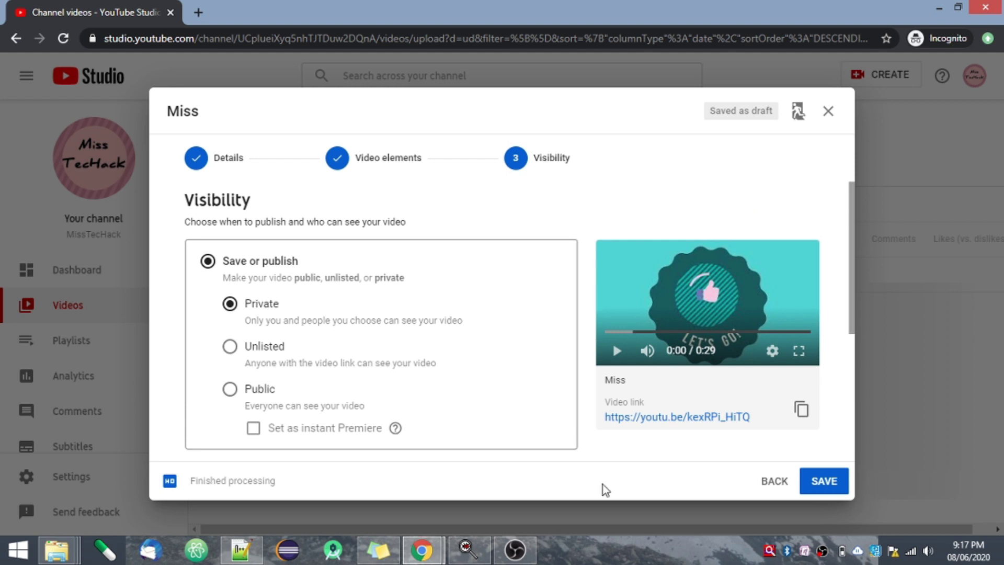
left_click(698, 552)
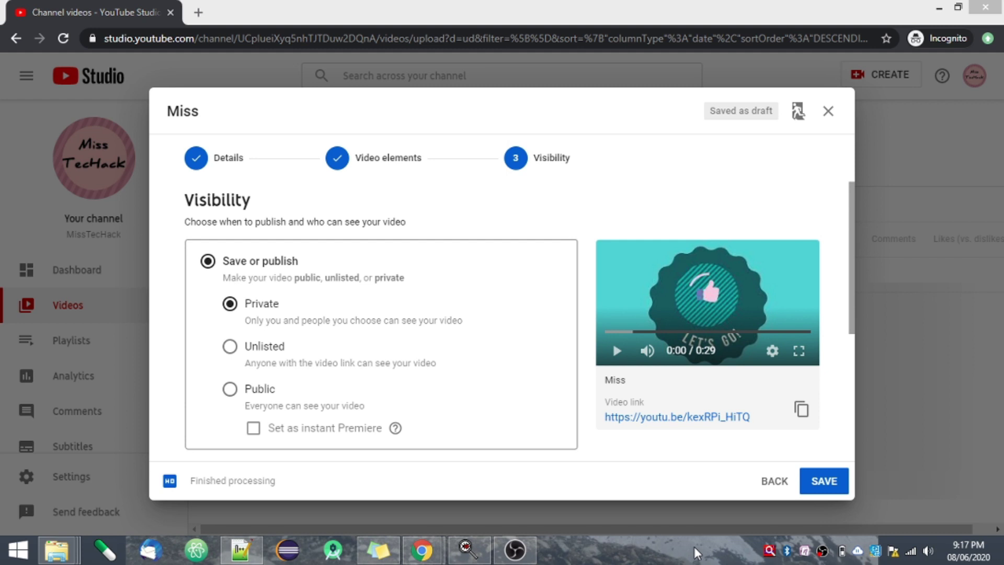